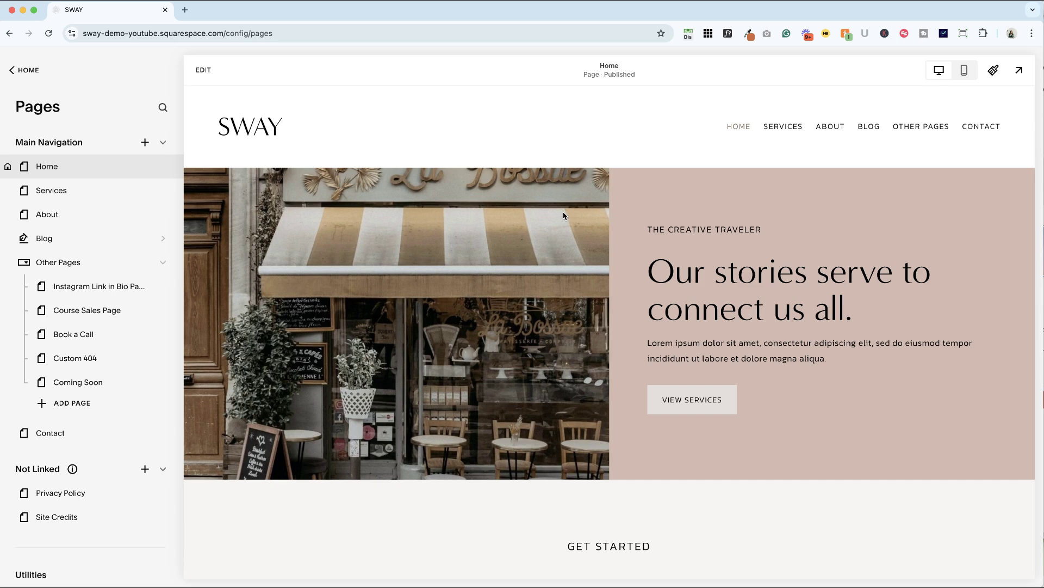
Open the post 'The right (or wrong) point of view' from Blog Content in the page editor
click(46, 239)
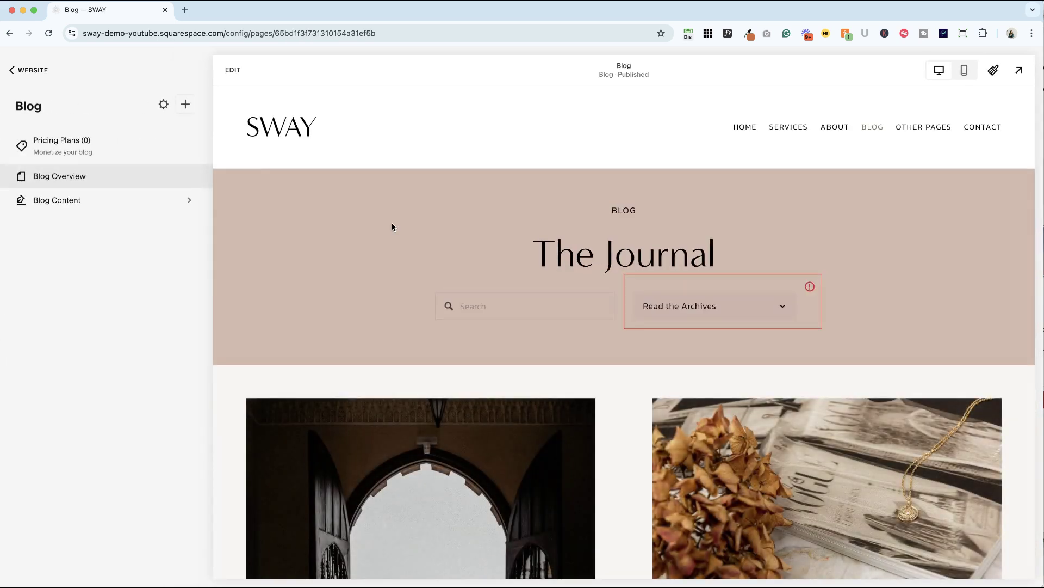
scroll(416, 243, down, 10)
scroll(417, 248, up, 10)
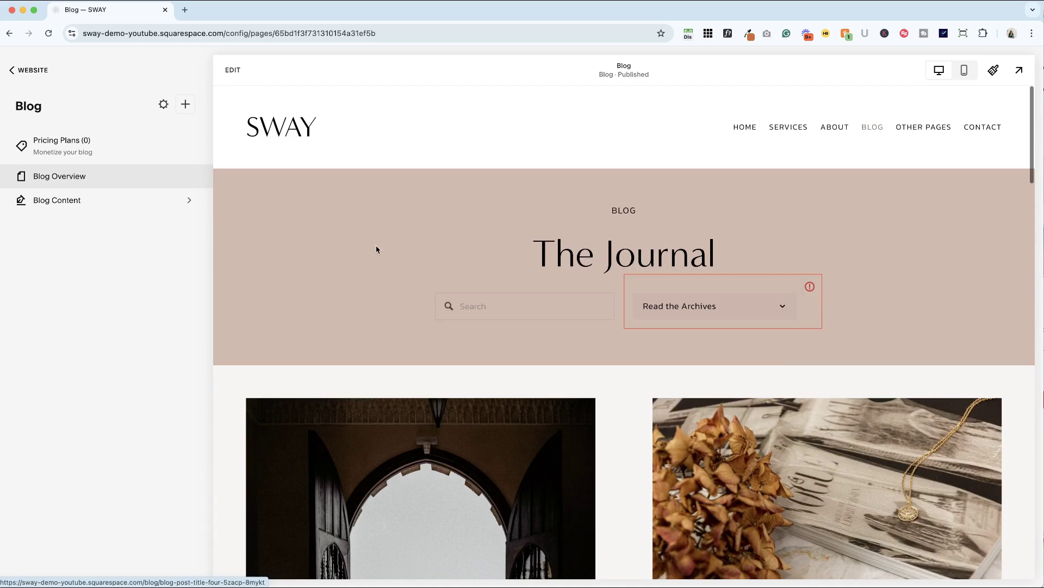
click(43, 201)
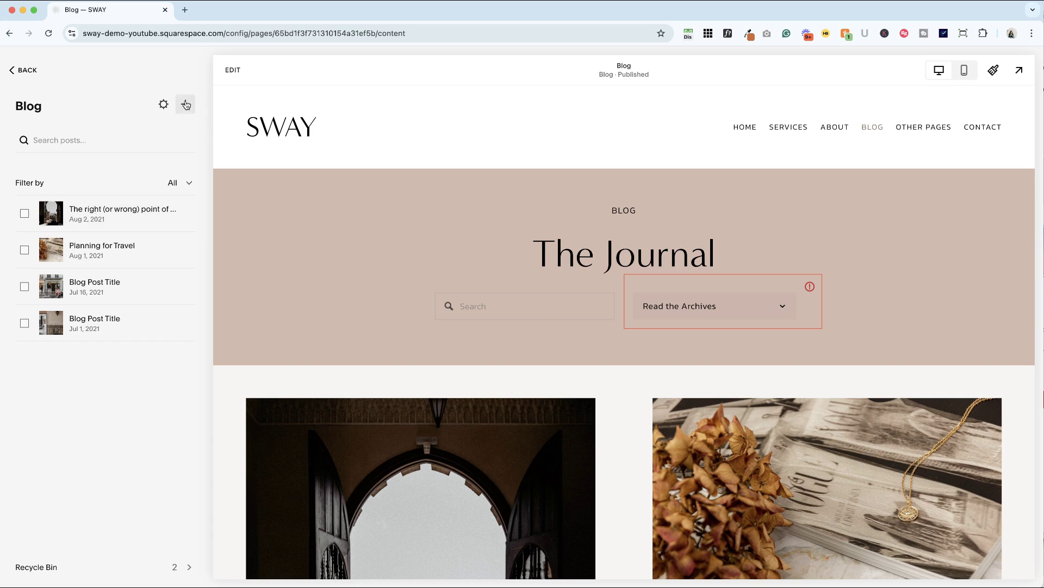
click(180, 214)
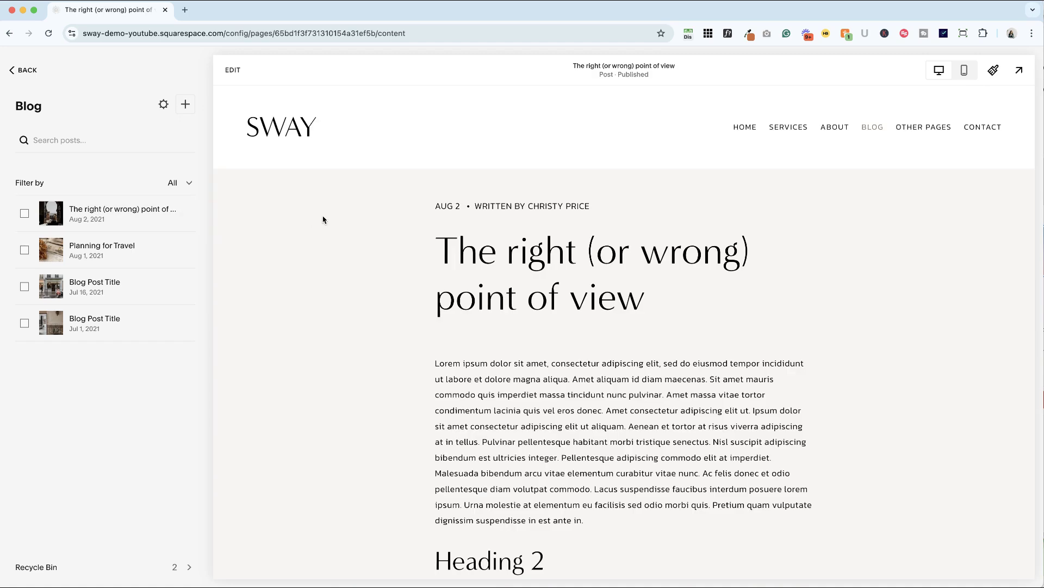
click(242, 76)
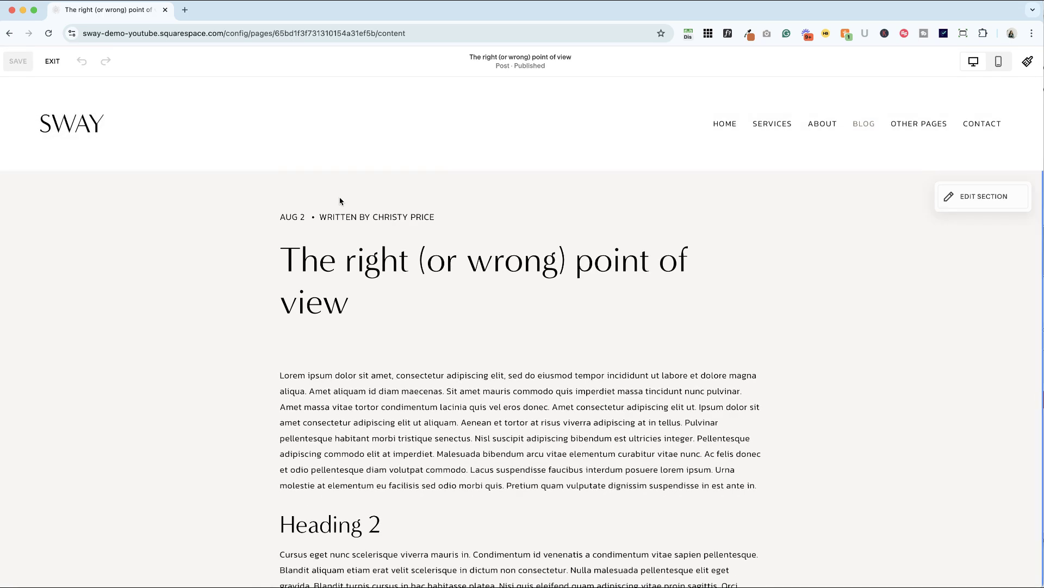
Open the post header's format settings and set Content Width to Wide
click(964, 198)
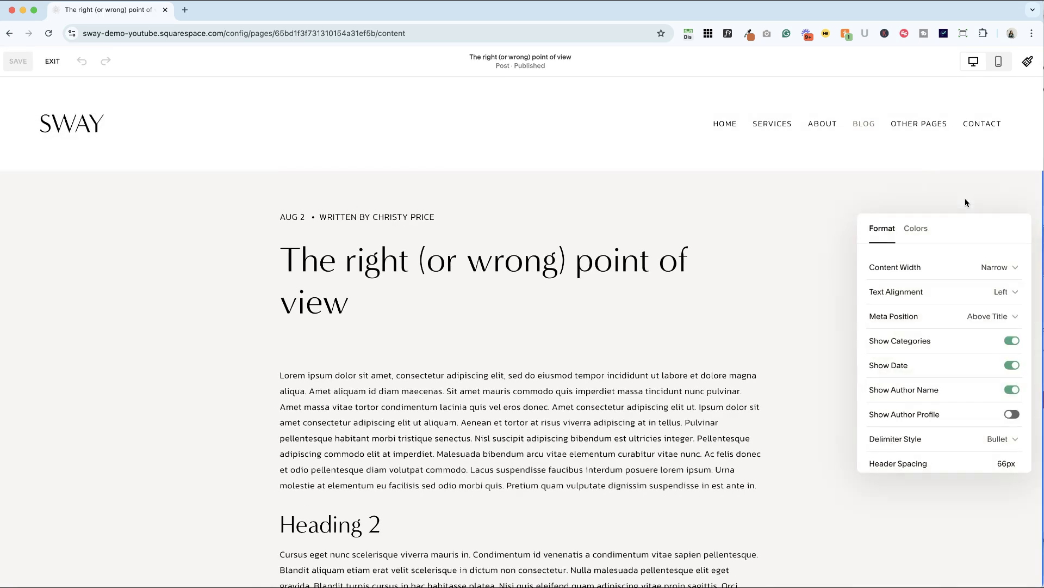
click(935, 199)
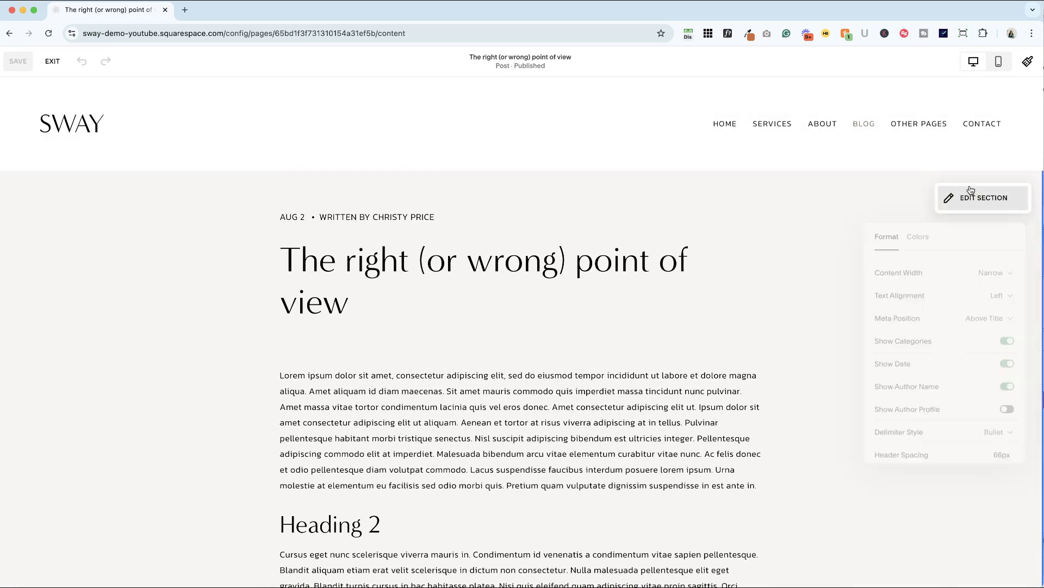
click(973, 198)
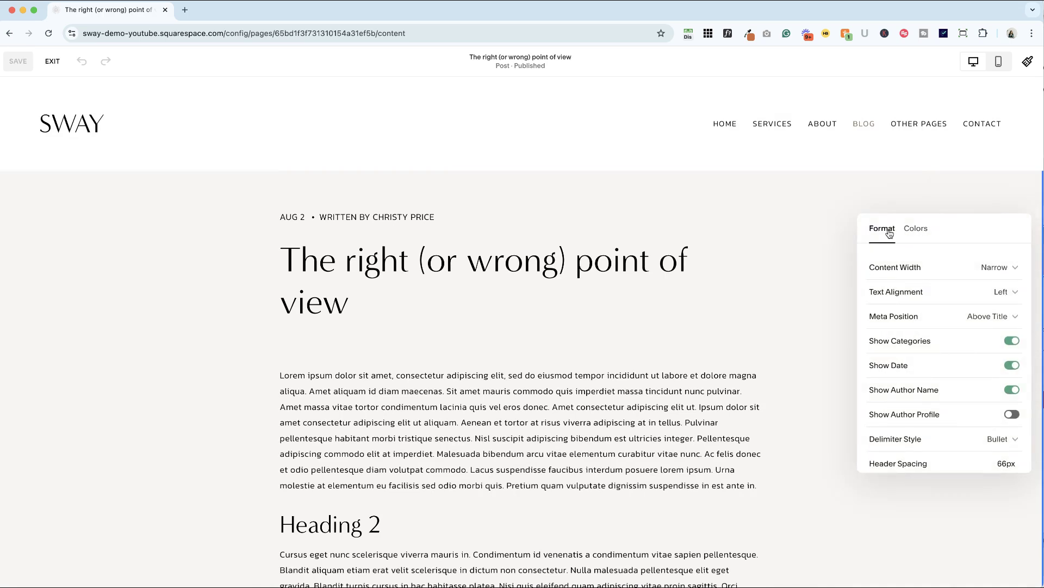
scroll(901, 321, down, 1)
scroll(901, 321, up, 1)
click(884, 268)
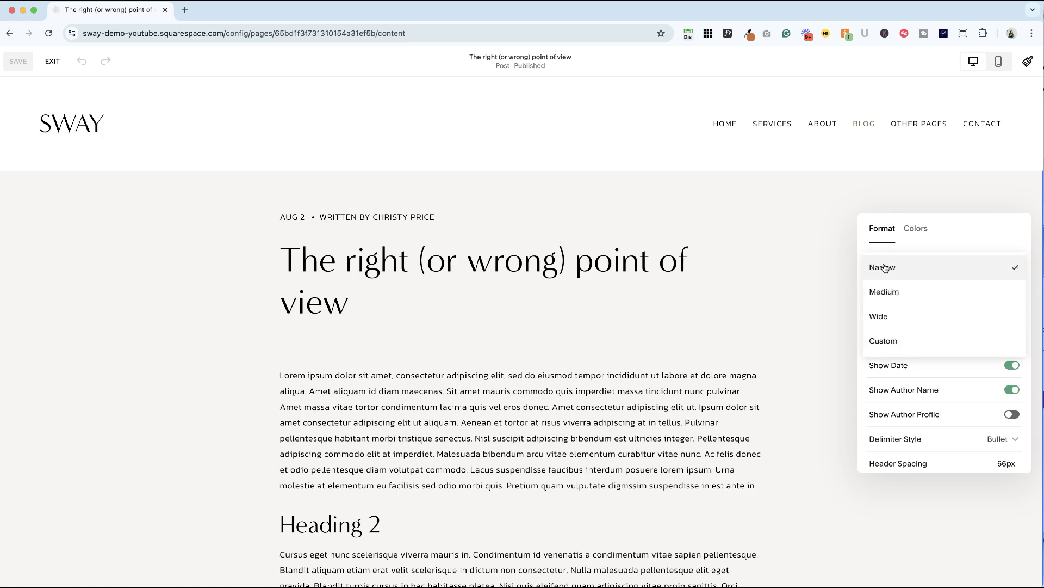
click(882, 316)
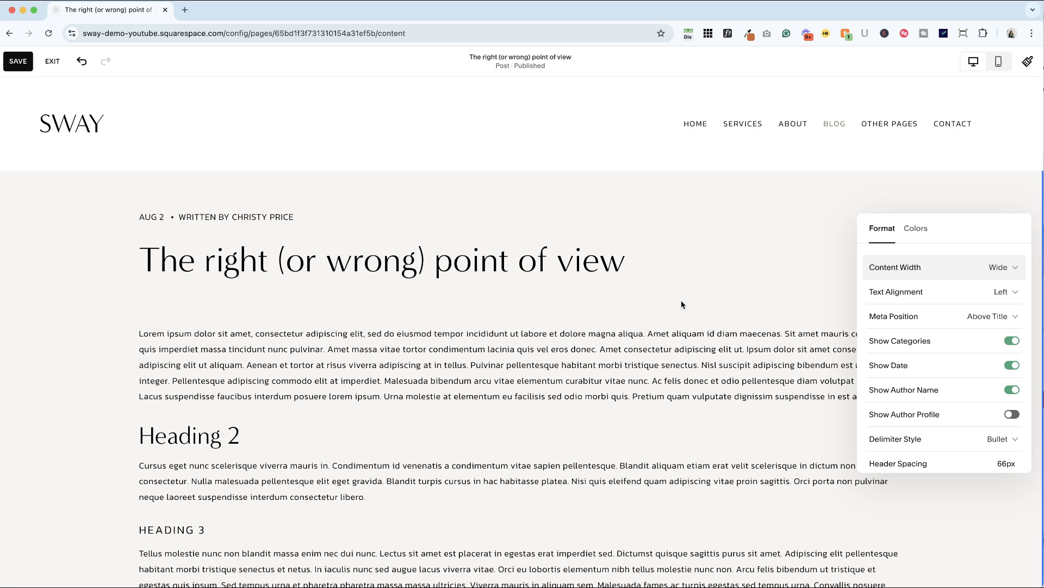
Switch the post header's Content Width back to Narrow
scroll(593, 295, down, 5)
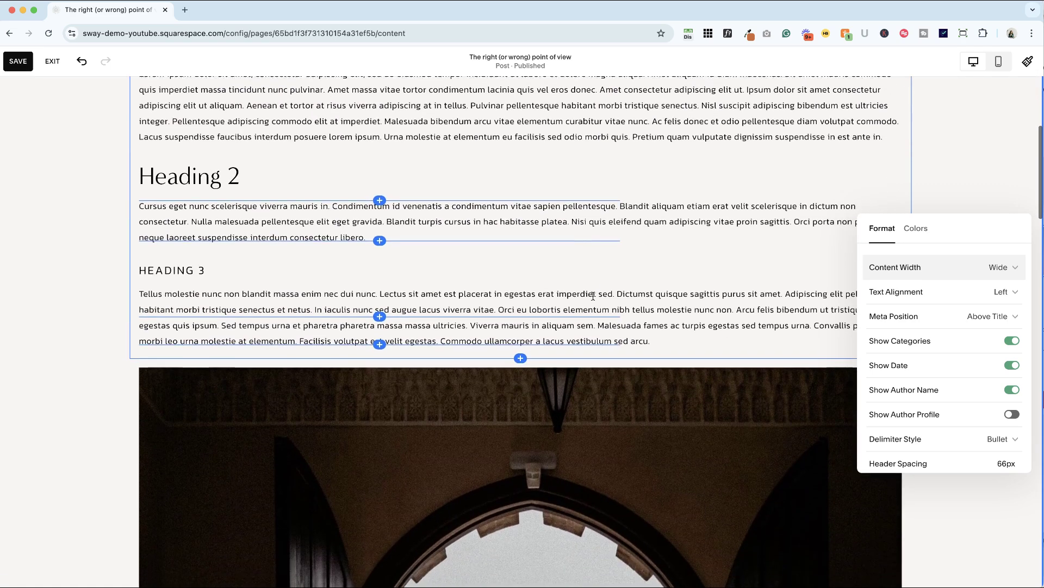
scroll(593, 296, up, 5)
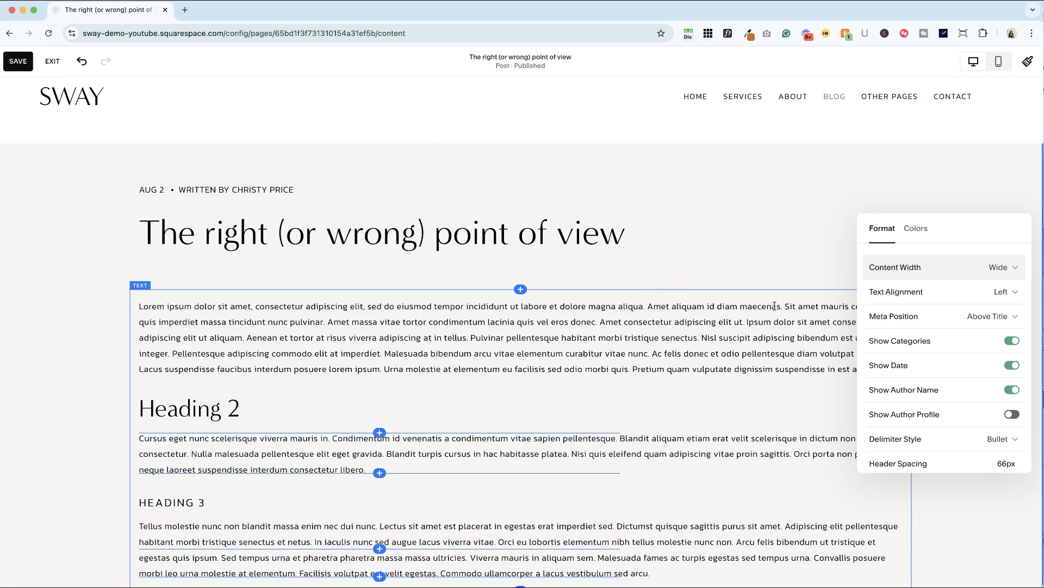
scroll(785, 306, up, 1)
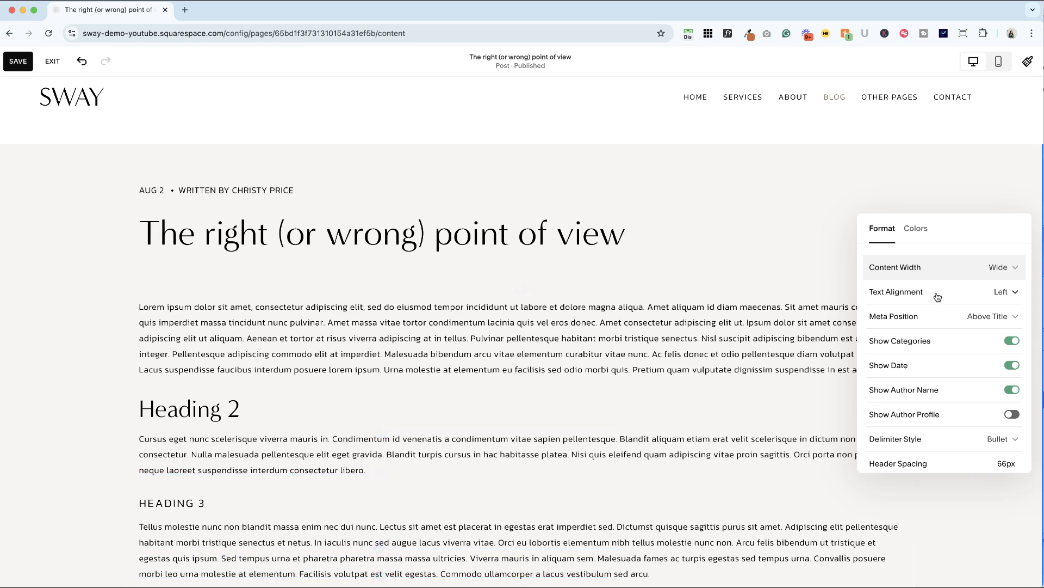
click(870, 269)
click(916, 223)
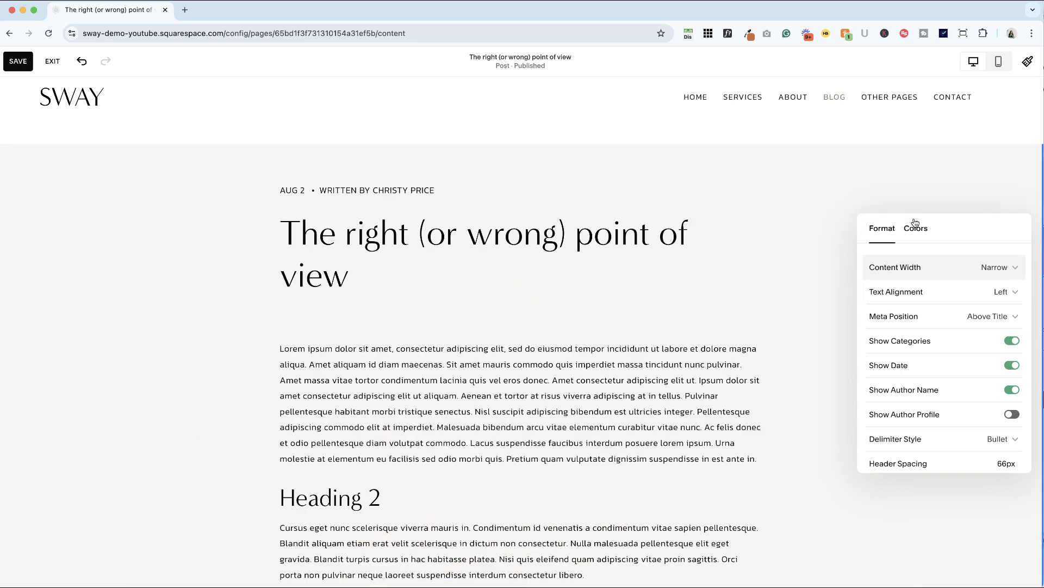
scroll(491, 348, down, 2)
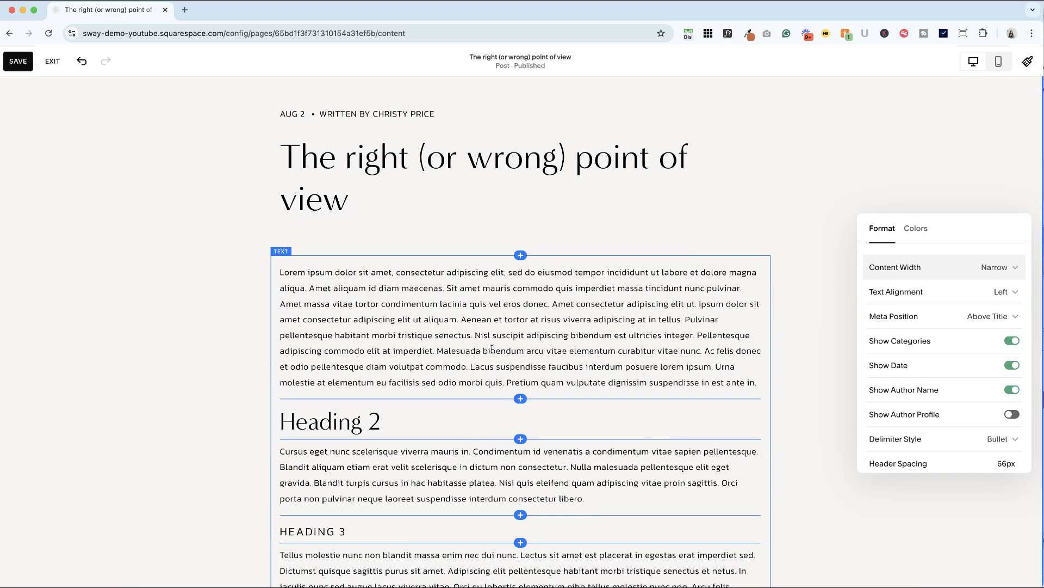
click(910, 270)
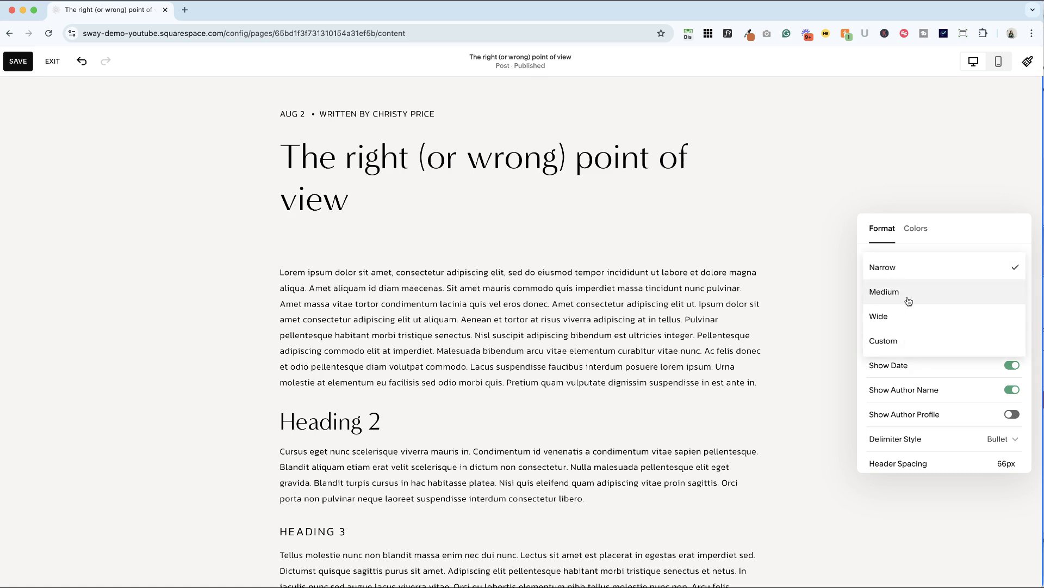
click(874, 269)
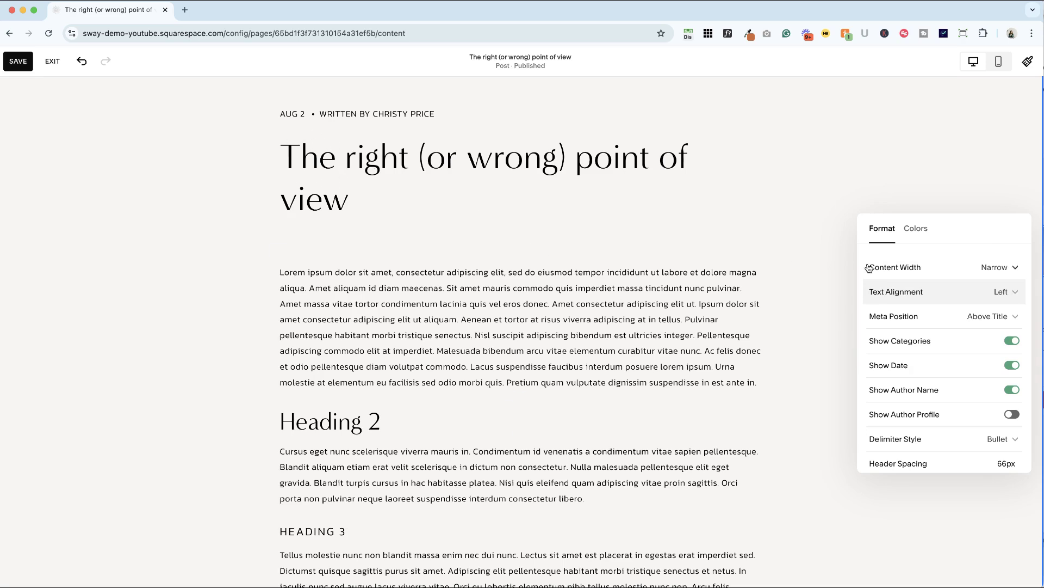
click(944, 294)
Centre the post header, then centre the first paragraph and return it to left alignment
click(940, 317)
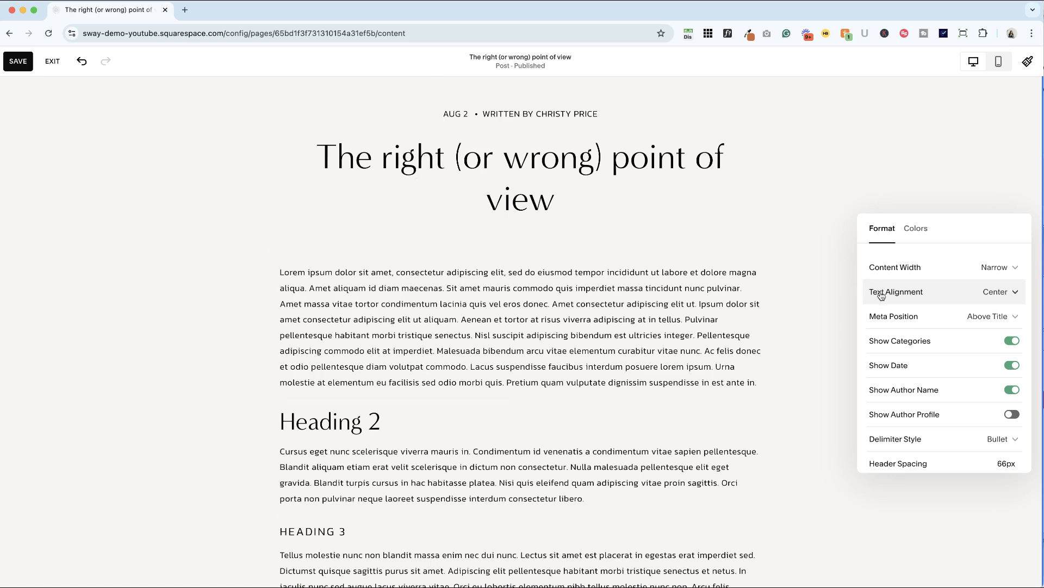
double_click(444, 303)
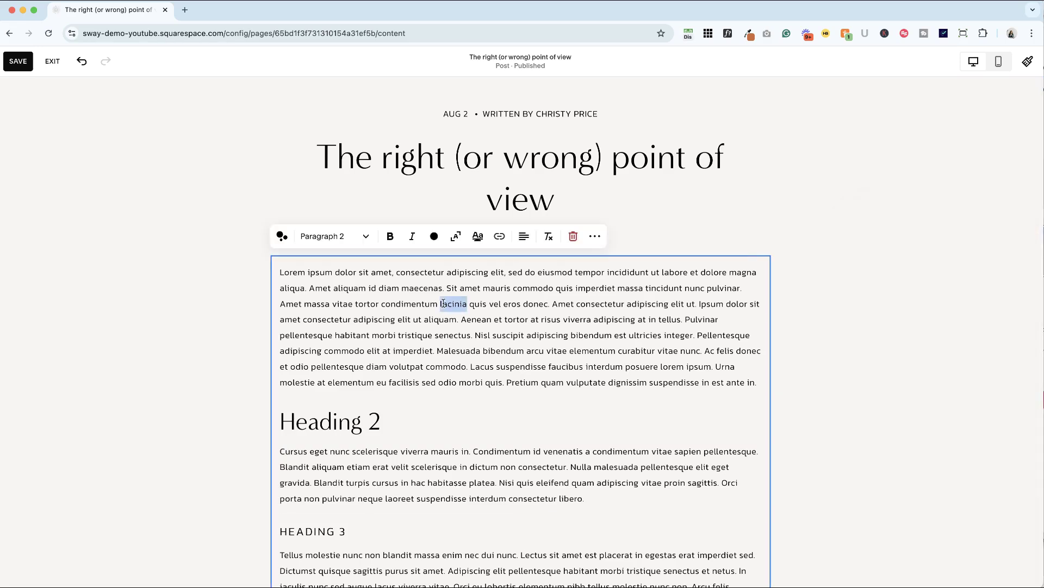
triple_click(444, 303)
click(524, 236)
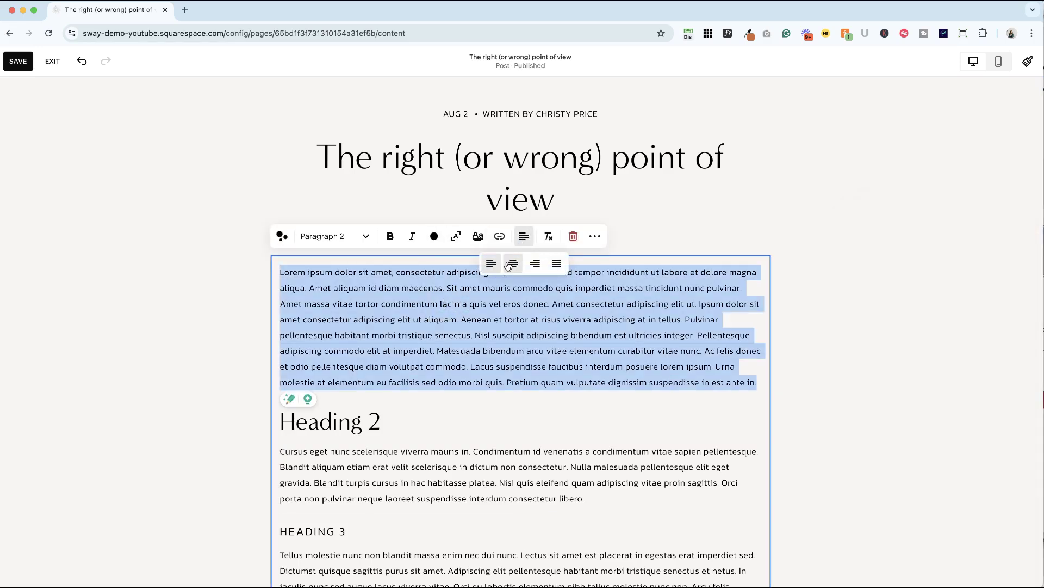
click(512, 271)
click(491, 263)
Set the post header's Text Alignment back to Left
click(591, 202)
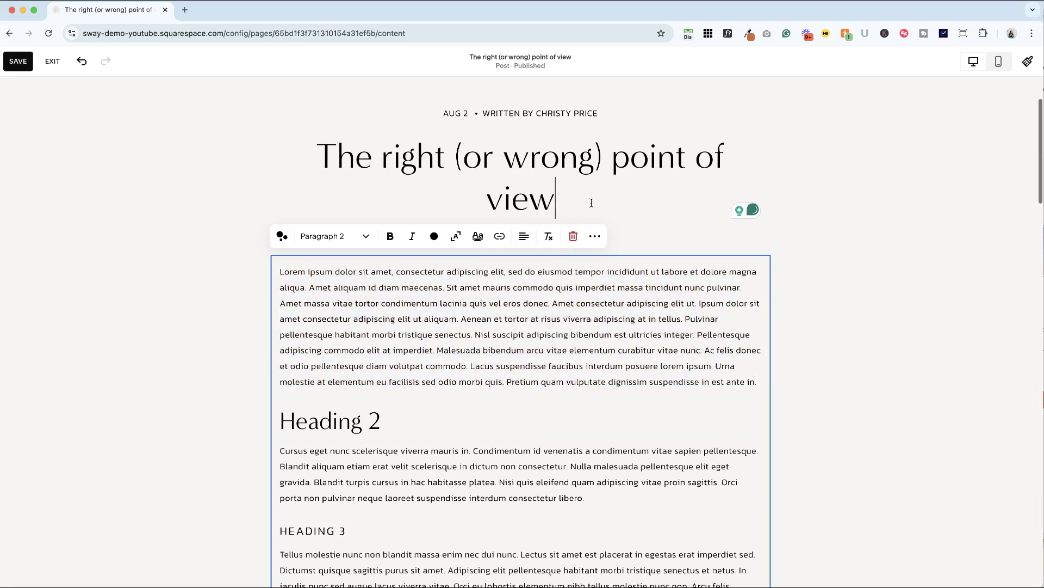
click(816, 205)
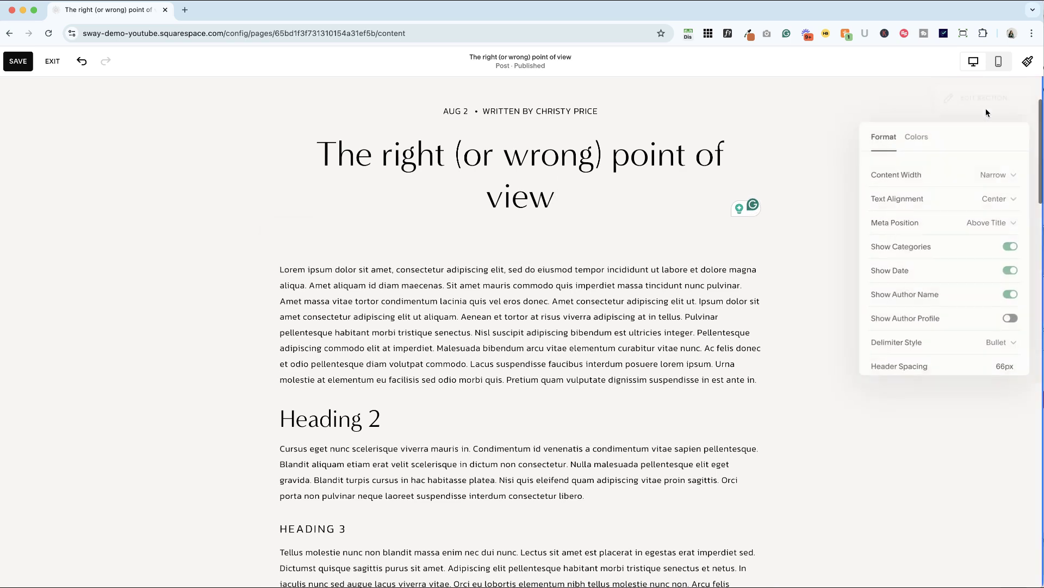
click(907, 205)
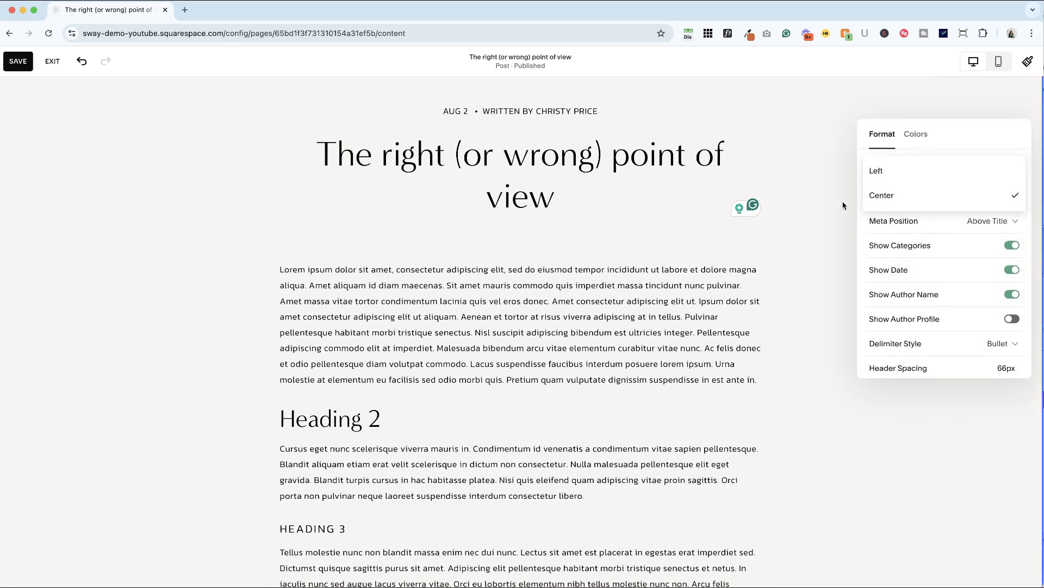
click(879, 175)
scroll(685, 206, up, 2)
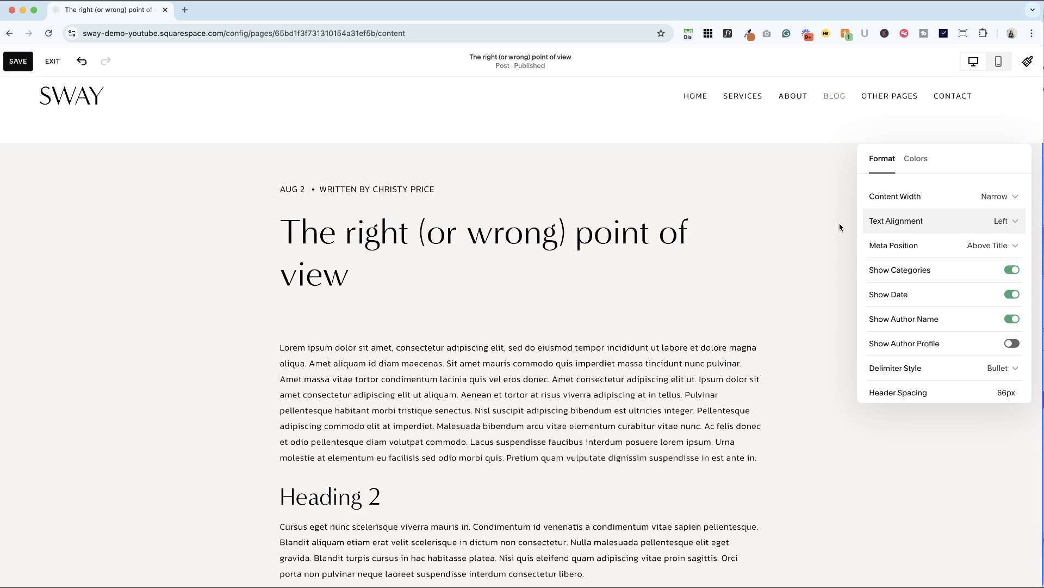
Place the date and author meta line above the post title, after trying below
click(884, 242)
click(886, 270)
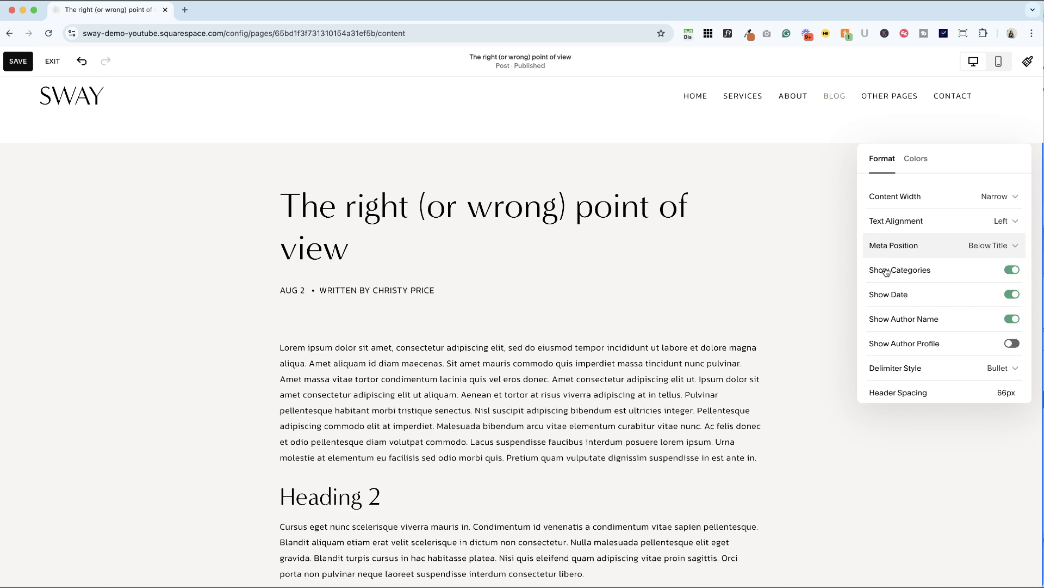
click(884, 245)
click(883, 220)
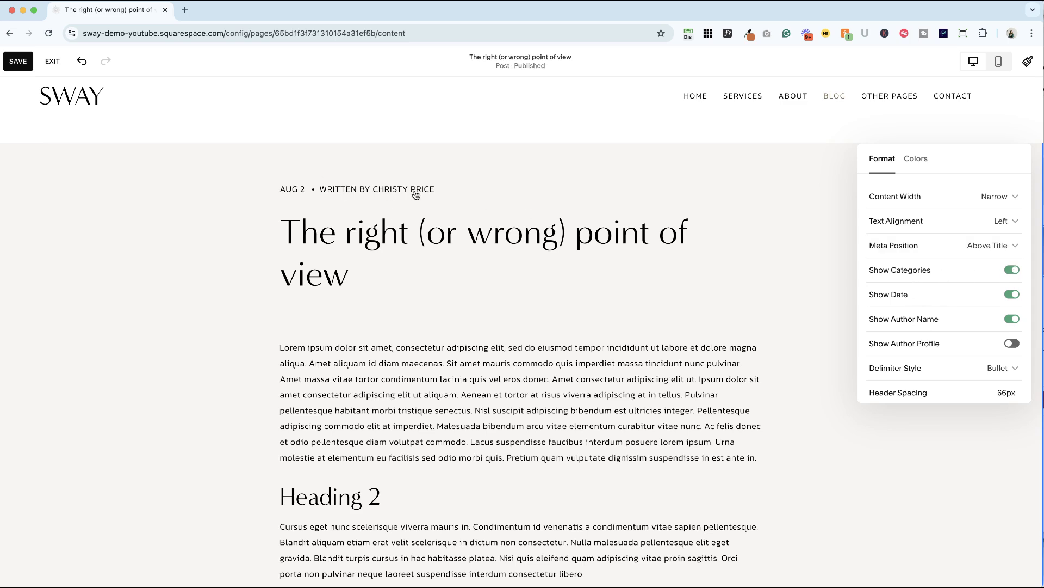
Keep Show Date and Show Author Name on, and turn Show Author Profile off
click(1012, 295)
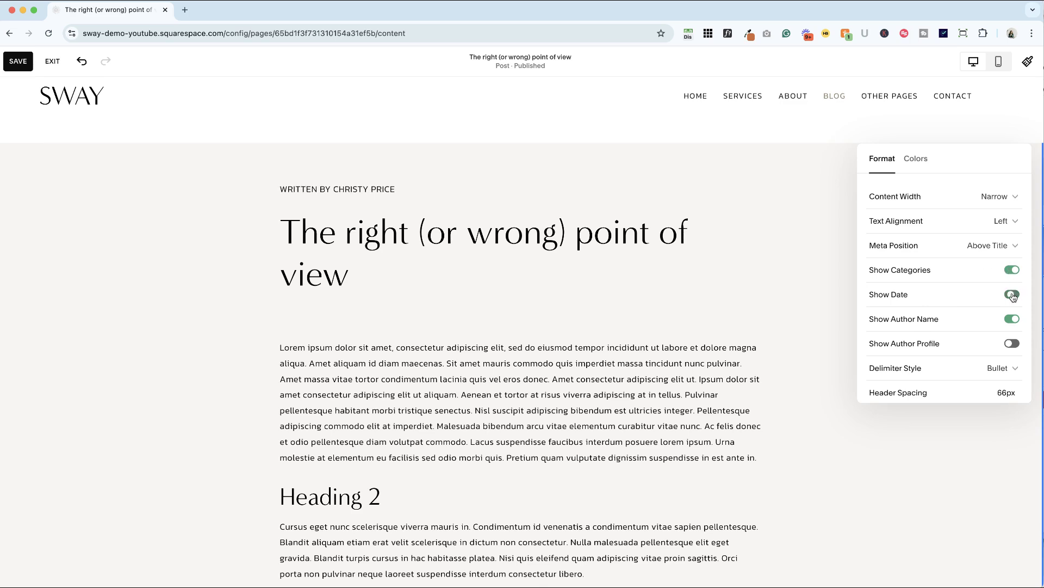
click(1013, 295)
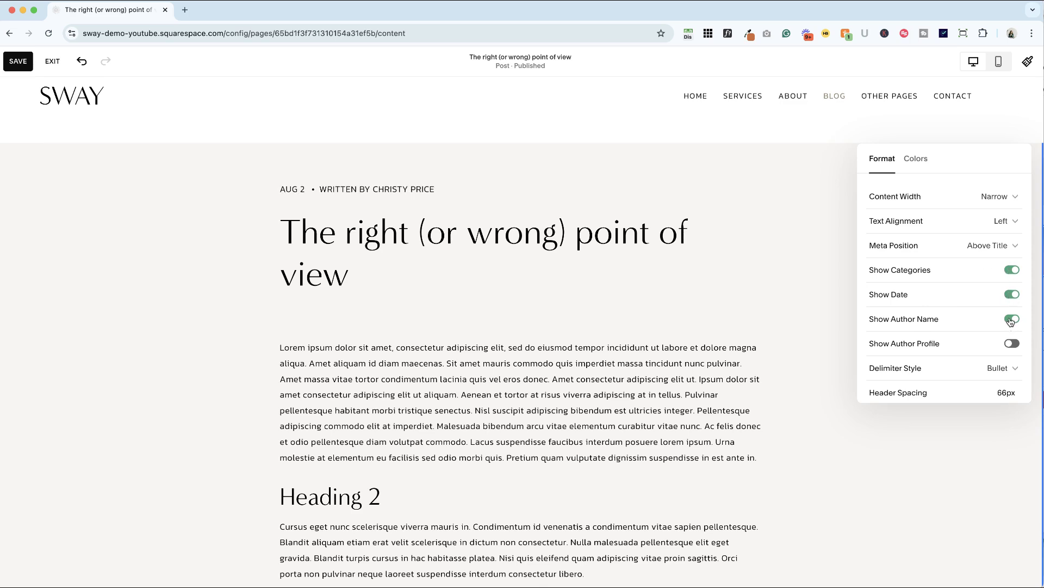
click(1011, 320)
click(1011, 320)
click(1009, 344)
scroll(713, 333, down, 15)
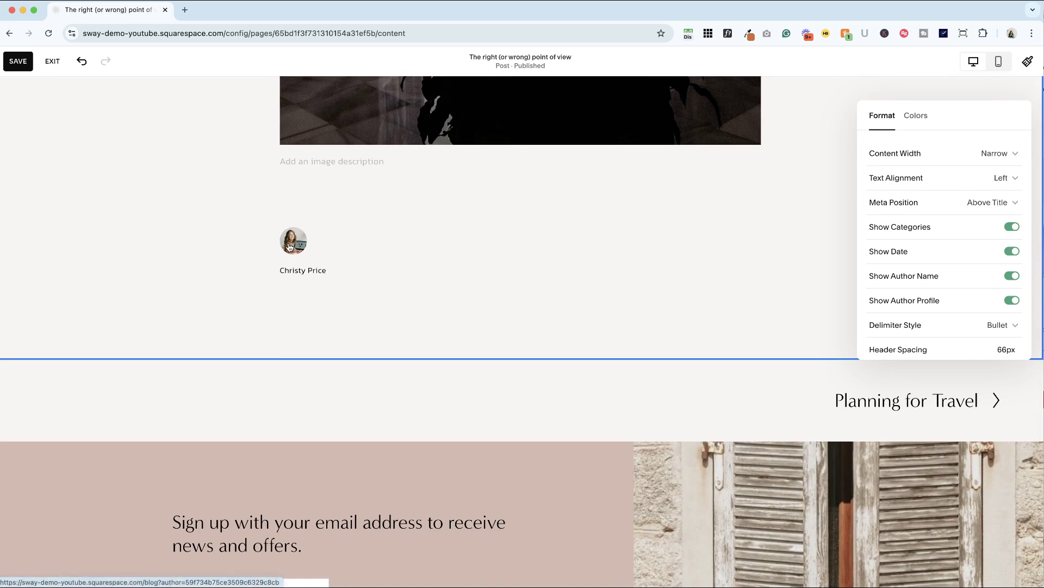
scroll(357, 243, up, 10)
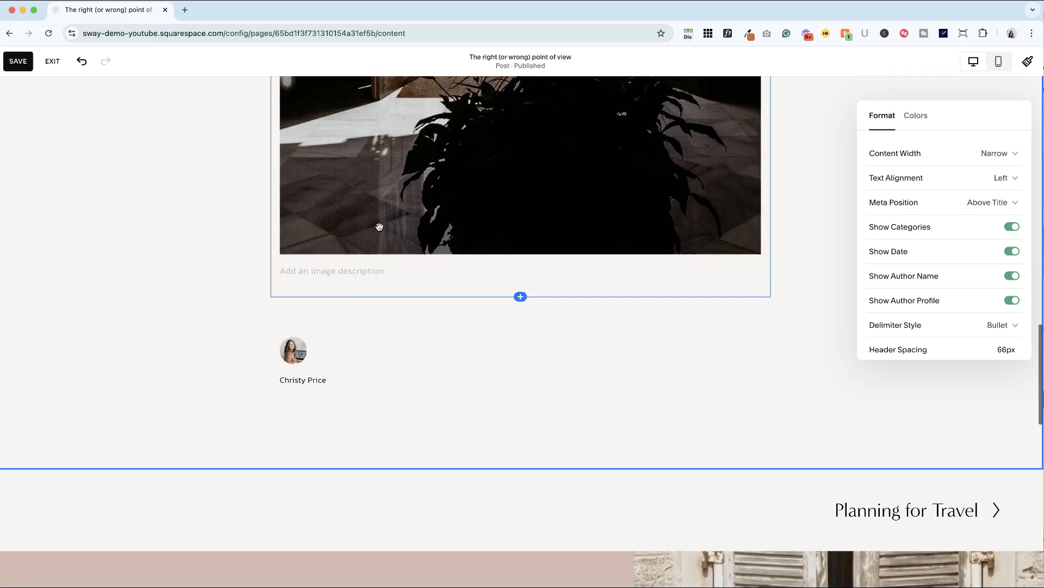
scroll(379, 226, up, 15)
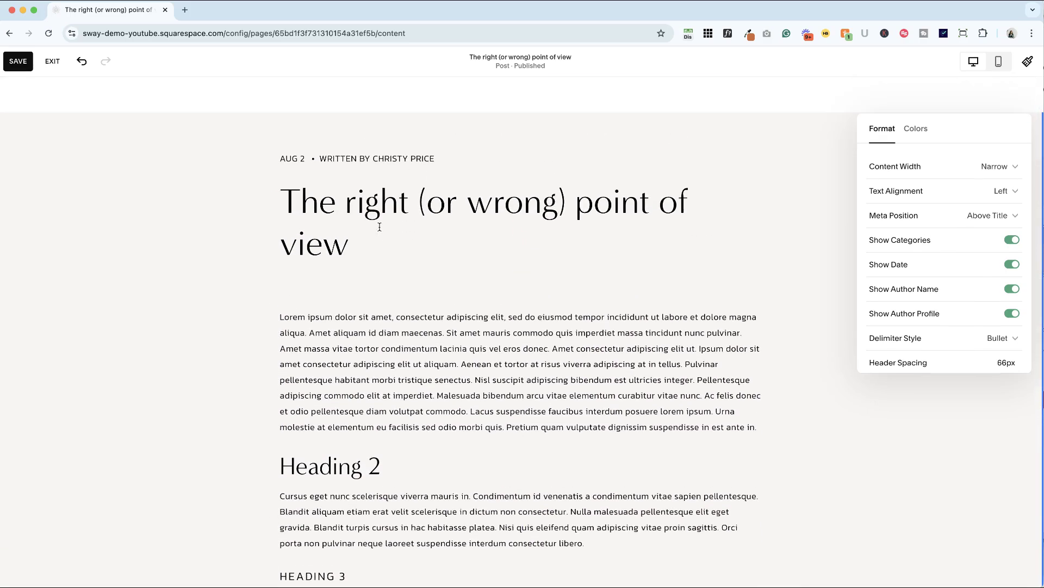
click(1011, 313)
click(1011, 289)
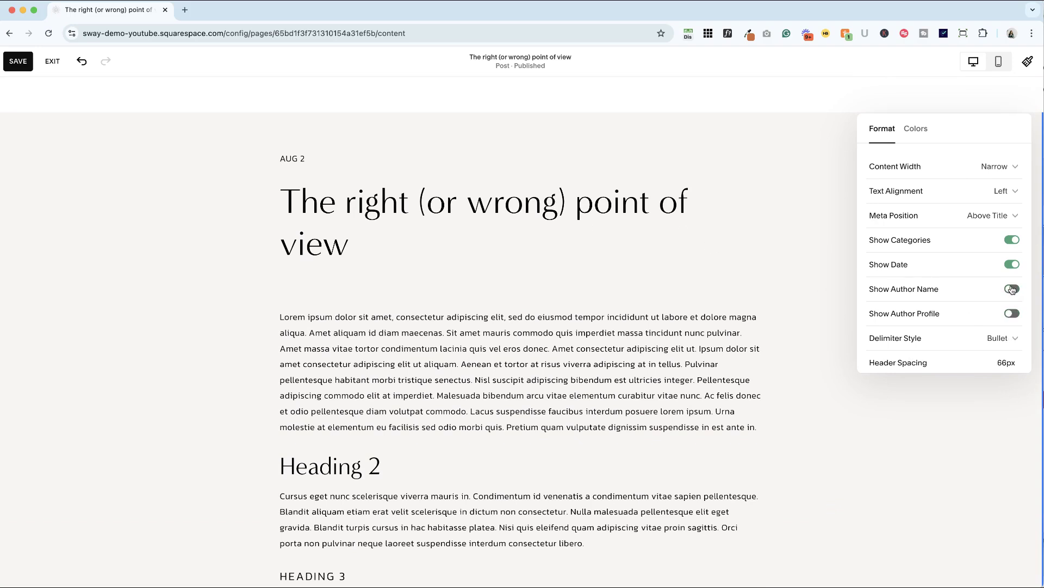
click(1012, 290)
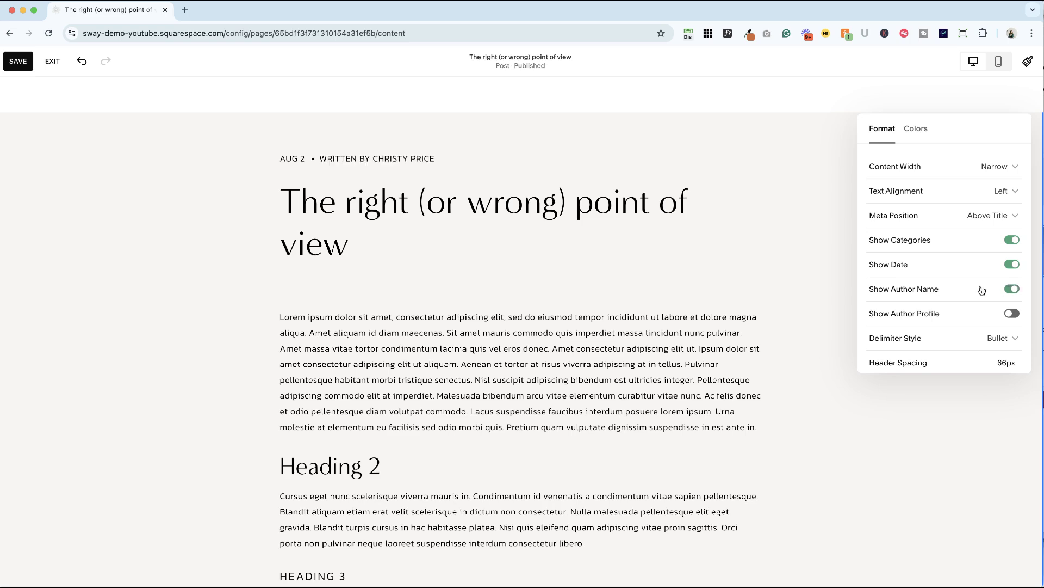
click(905, 342)
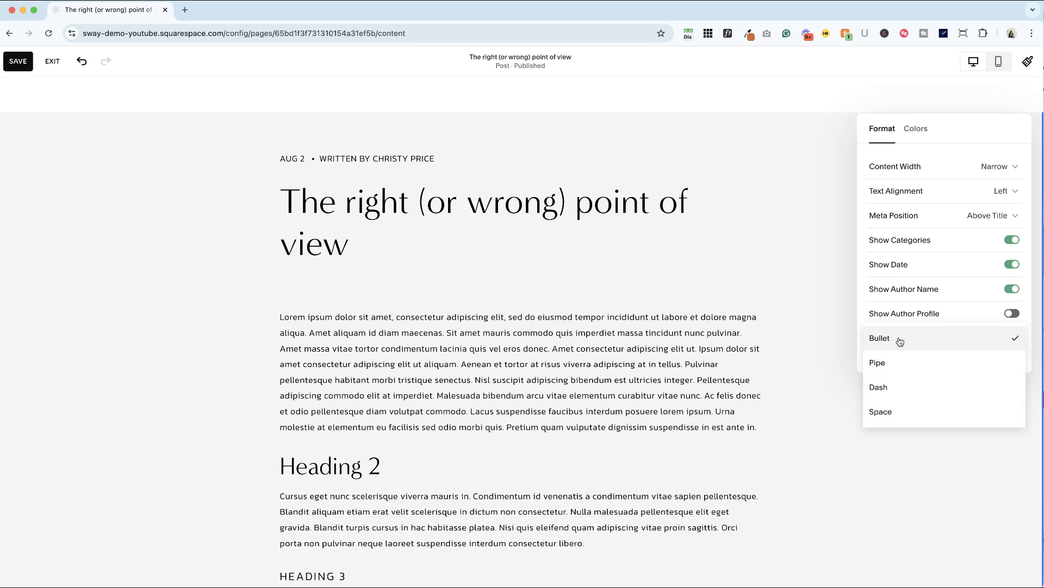
click(885, 342)
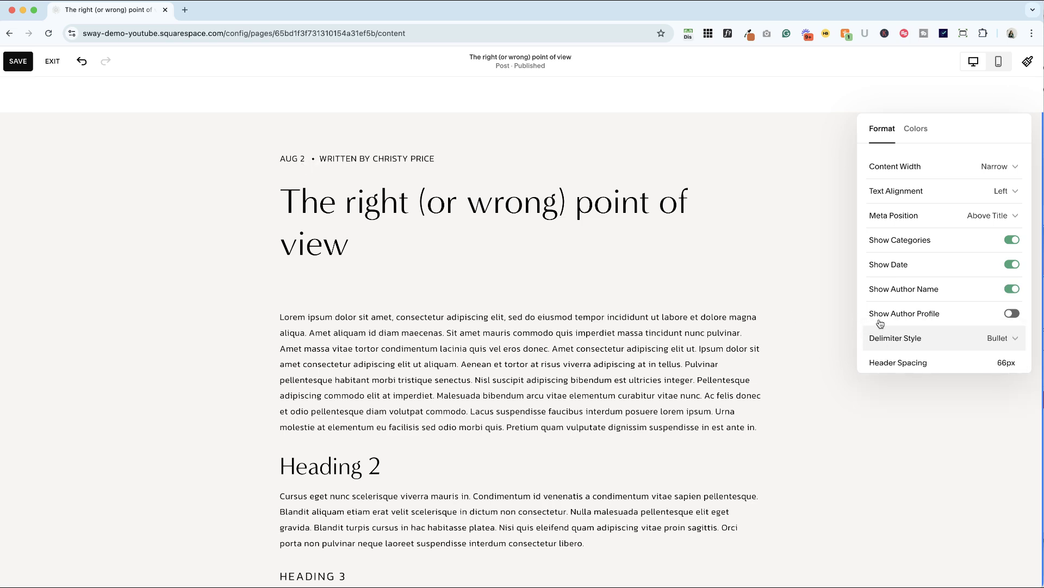
click(992, 340)
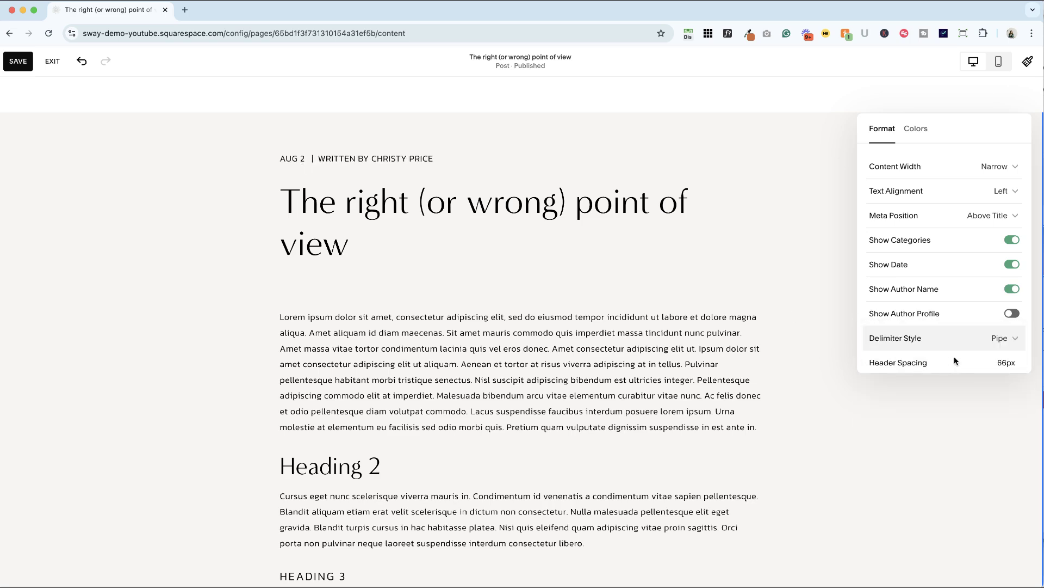
click(1001, 337)
click(989, 368)
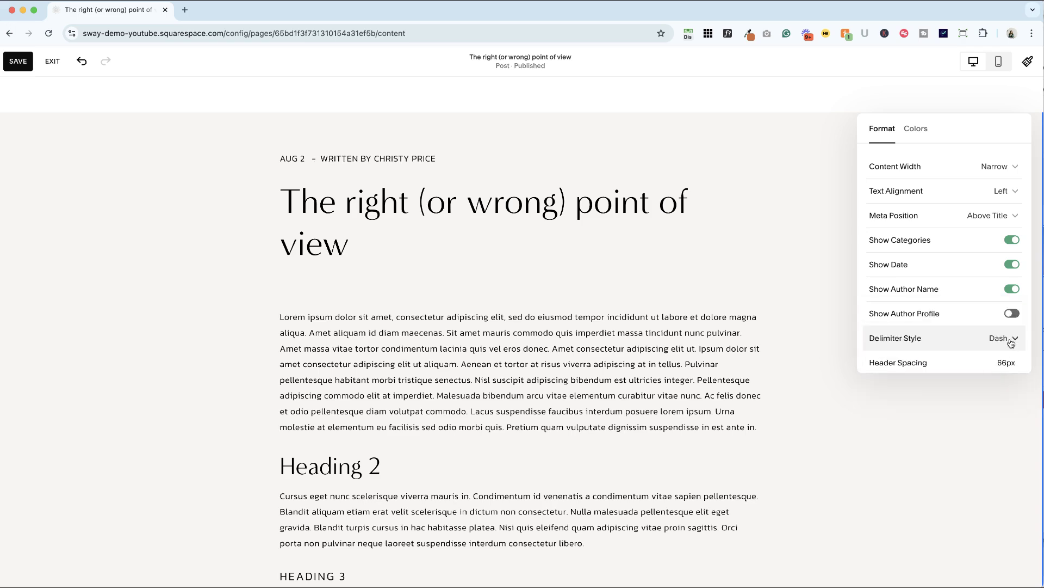
click(1011, 342)
click(971, 374)
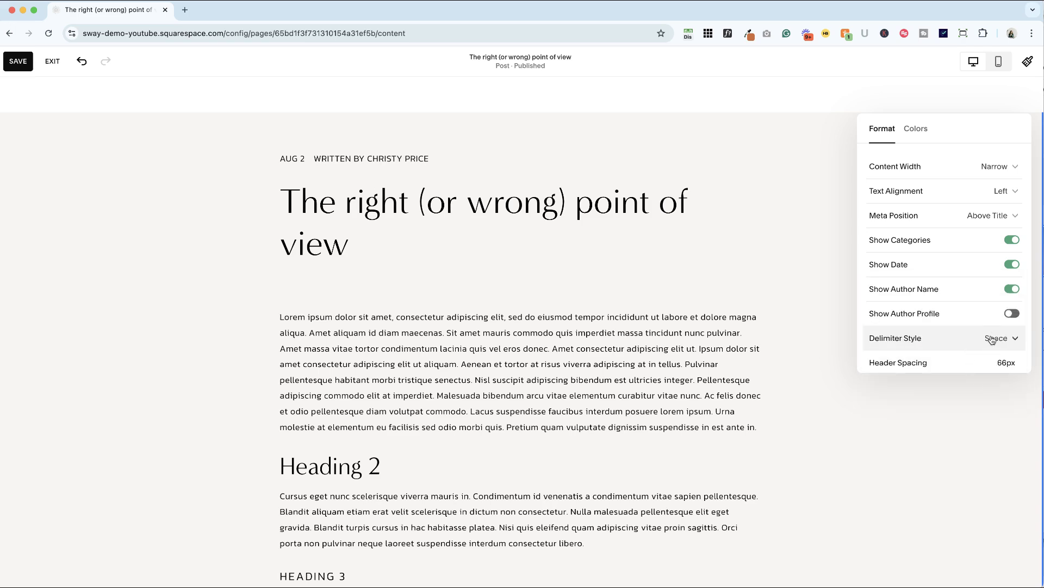
click(992, 340)
click(944, 276)
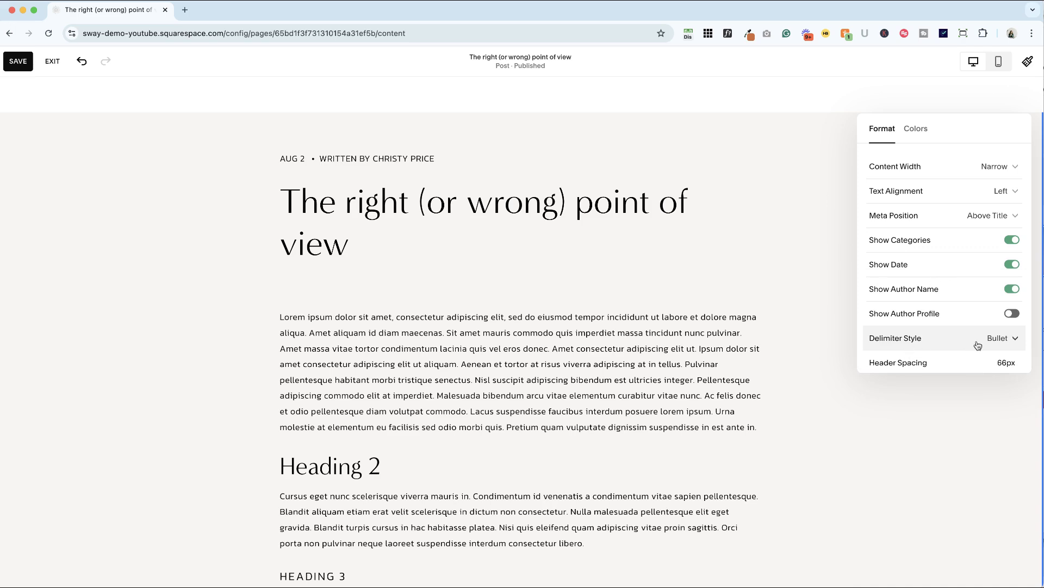
Lower the Header Spacing slider in the Format panel to 10px
scroll(977, 345, down, 1)
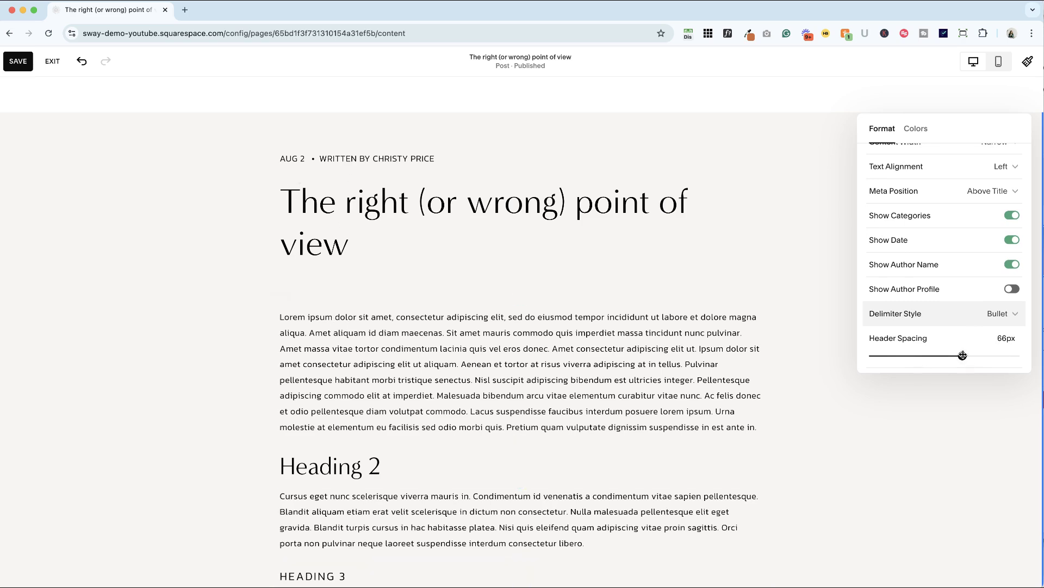
drag(963, 355, 852, 355)
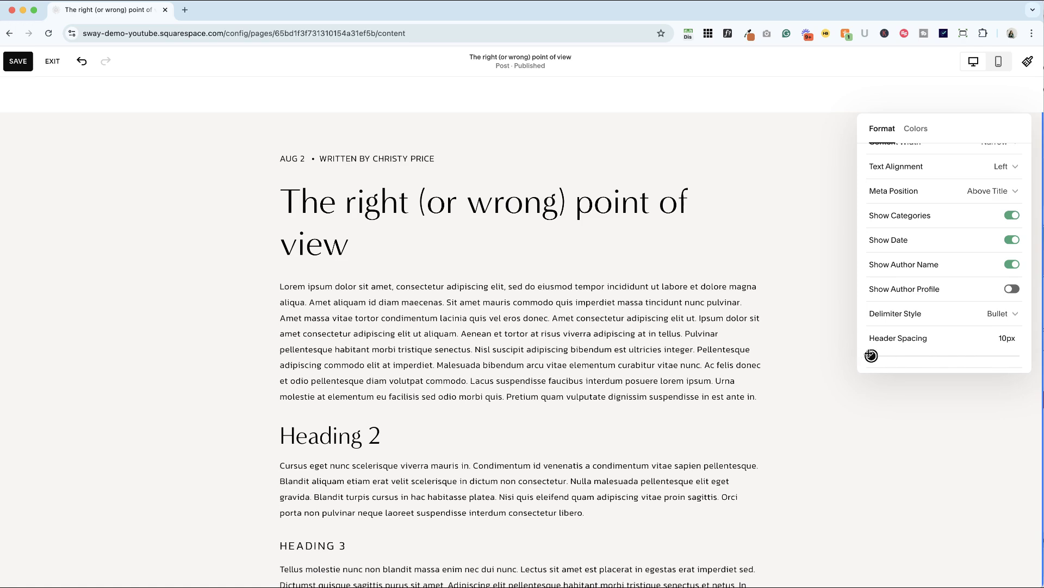
mouse_move(870, 355)
mouse_down()
mouse_move(890, 355)
mouse_move(871, 355)
mouse_up()
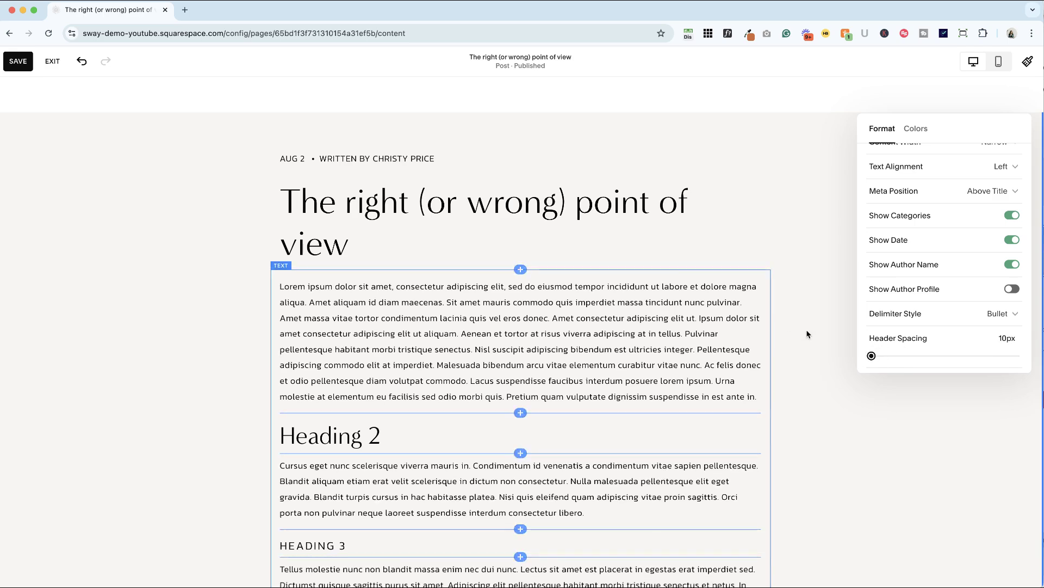
scroll(931, 359, down, 1)
scroll(852, 302, down, 1)
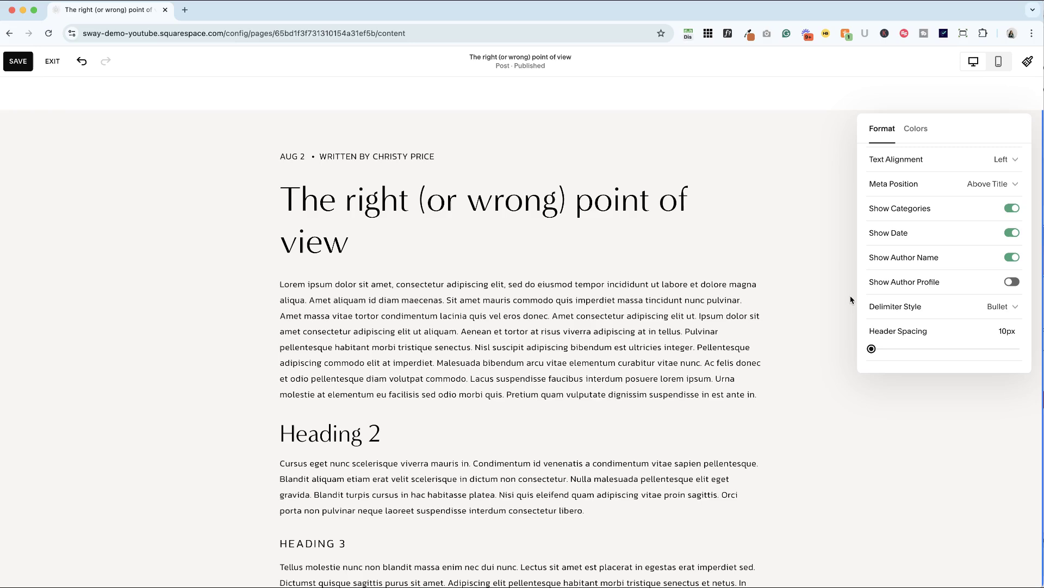
Choose the LIGHTEST 1 section colour theme, after briefly comparing LIGHT 1
click(915, 134)
scroll(742, 218, up, 2)
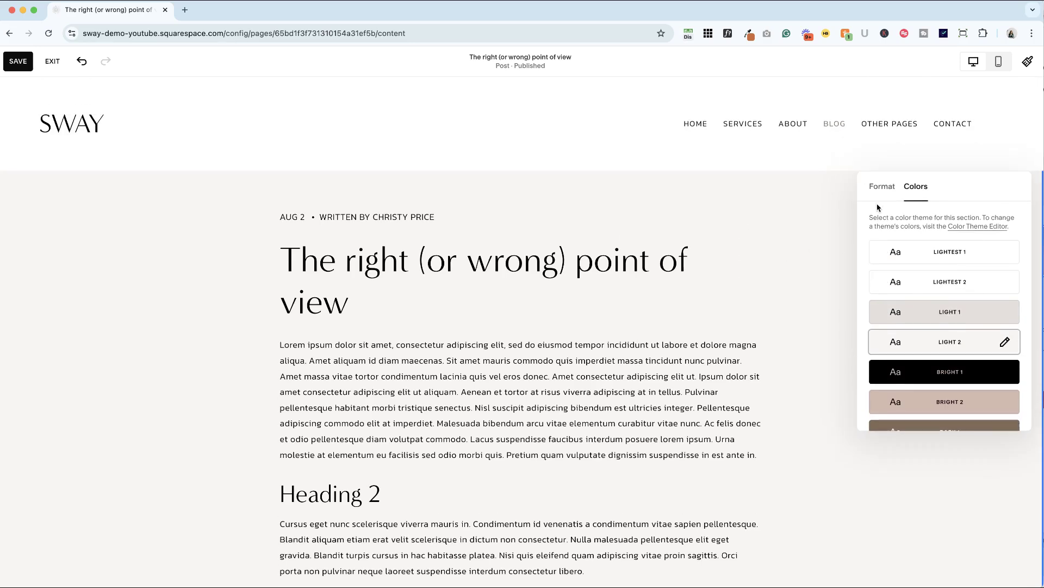
click(926, 254)
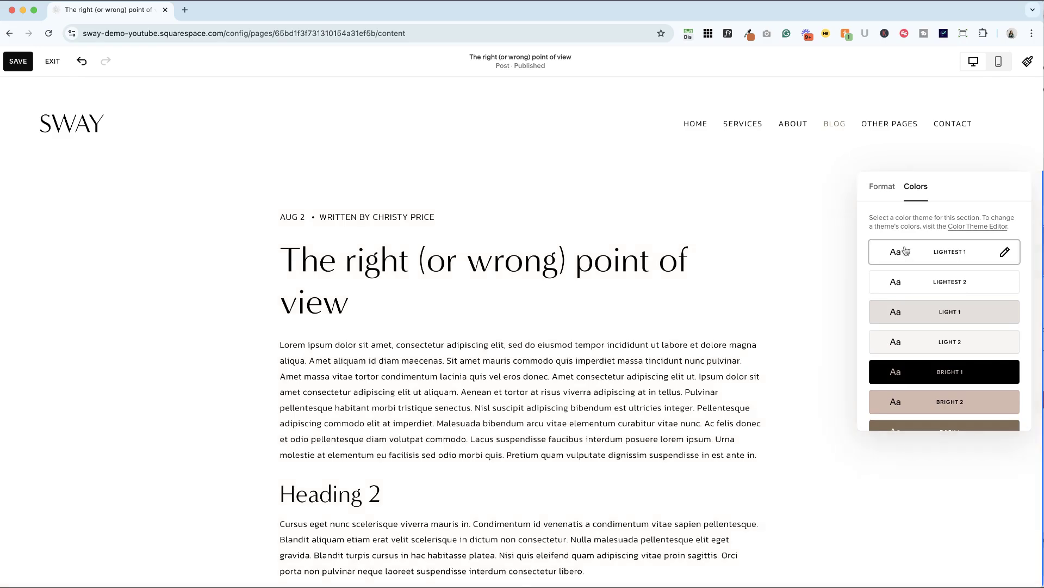
click(951, 309)
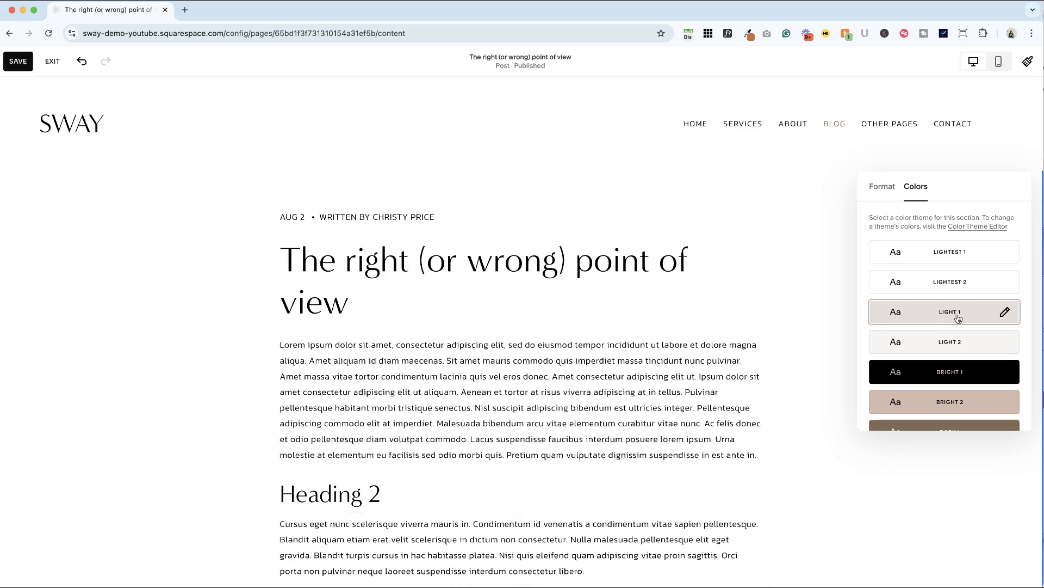
click(932, 255)
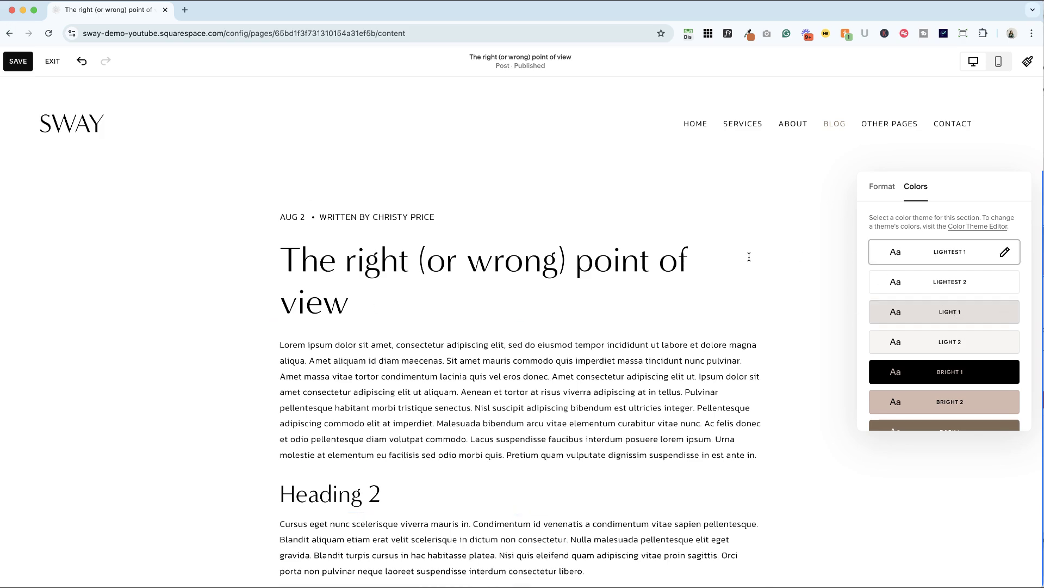
scroll(749, 257, down, 1)
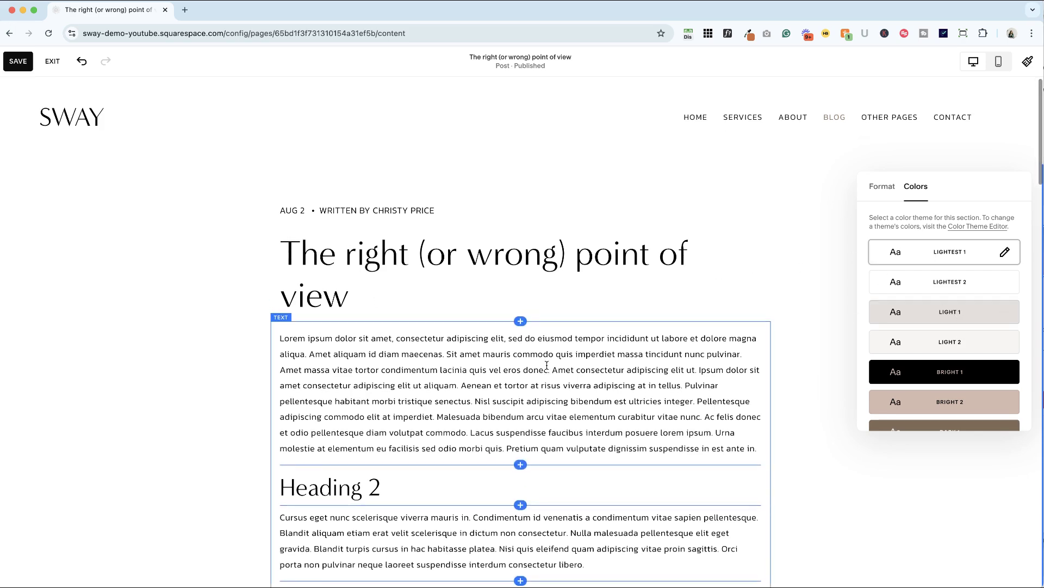
scroll(547, 365, down, 2)
scroll(546, 365, up, 3)
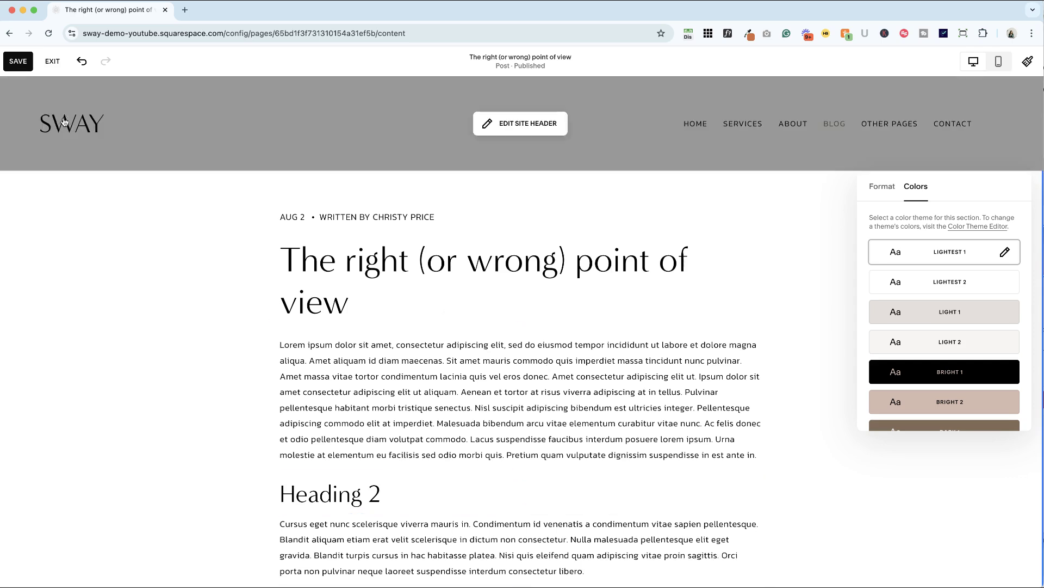
Save and exit the editor, then preview the Planning for Travel post
click(19, 61)
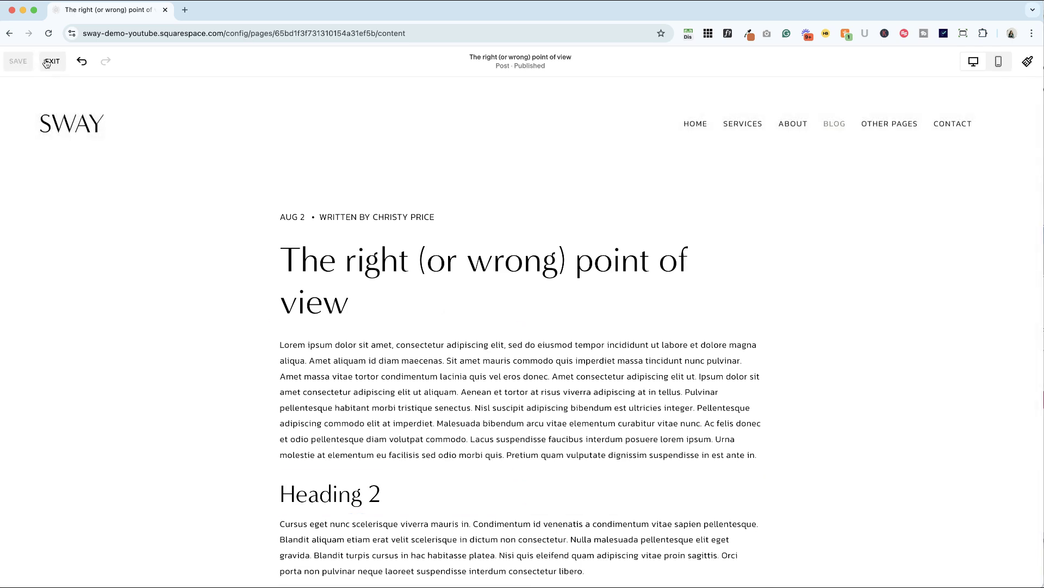
click(49, 62)
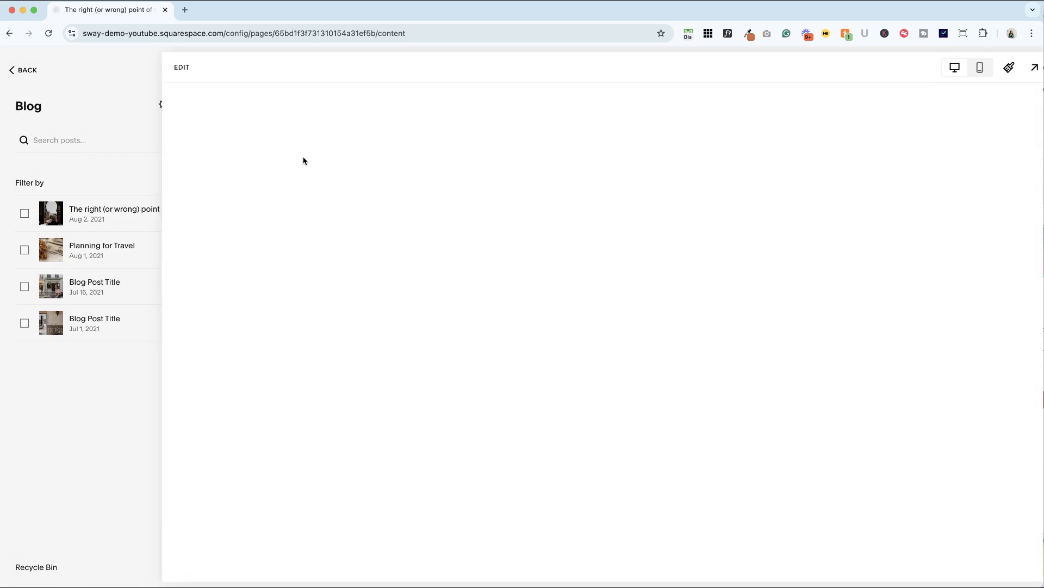
click(131, 252)
scroll(485, 272, down, 5)
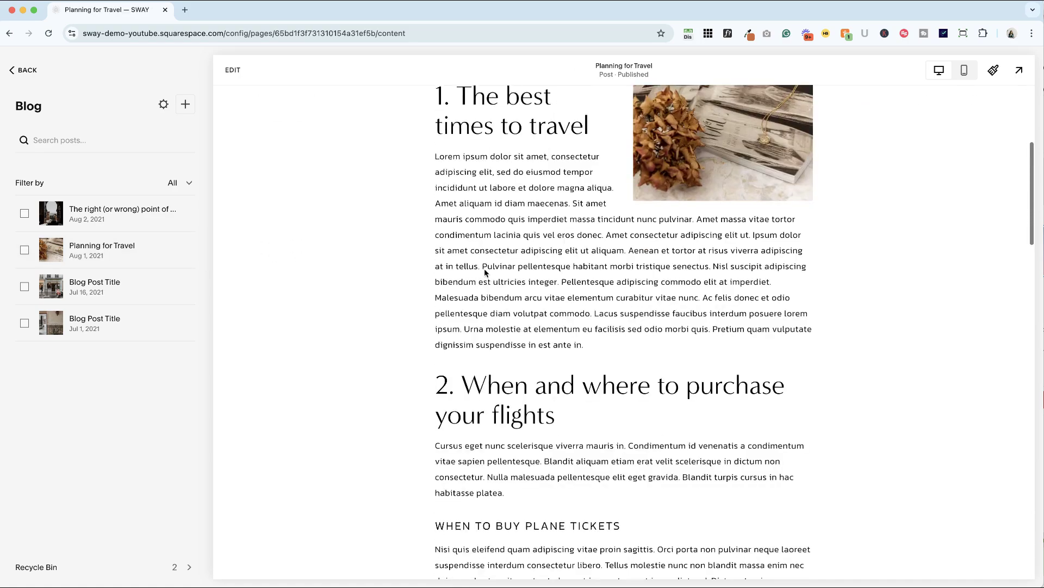
scroll(486, 272, down, 15)
scroll(484, 270, up, 14)
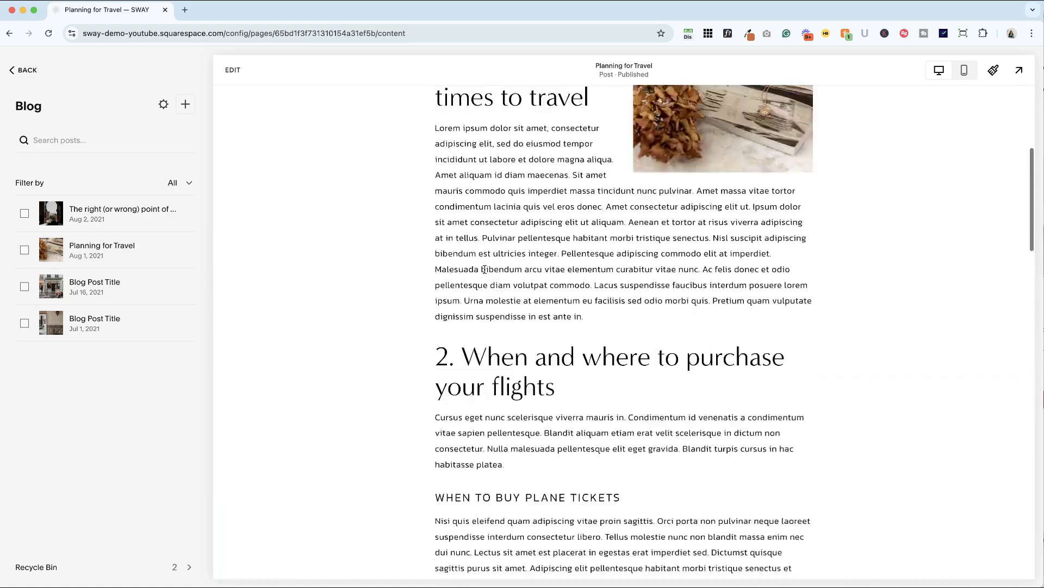
scroll(484, 269, up, 5)
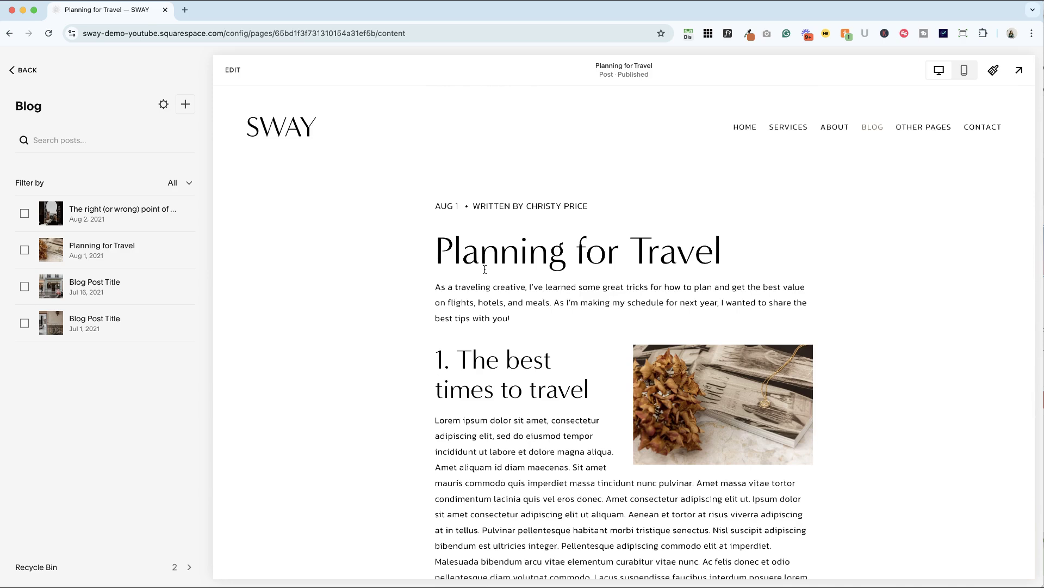